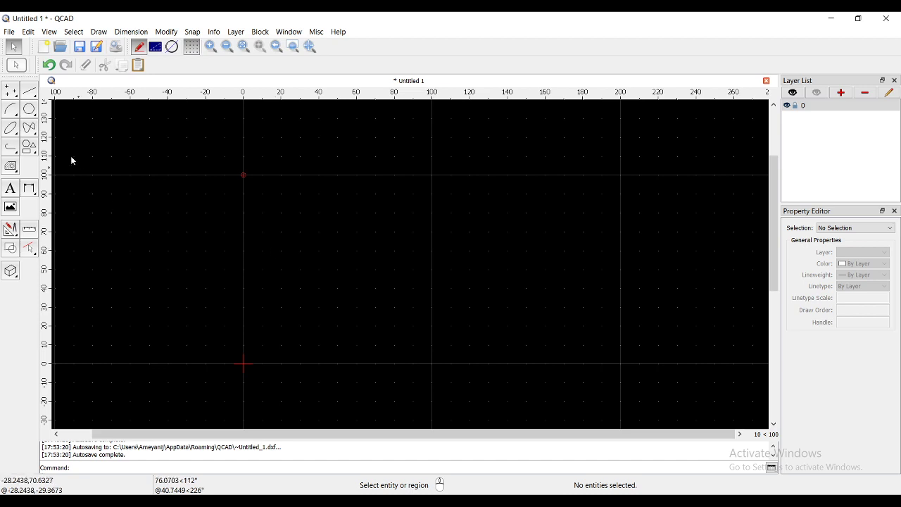
- Save the untitled drawing in the Qcad folder as TUT01 in R15 [2000/LT2000] DXF format
left_click(12, 32)
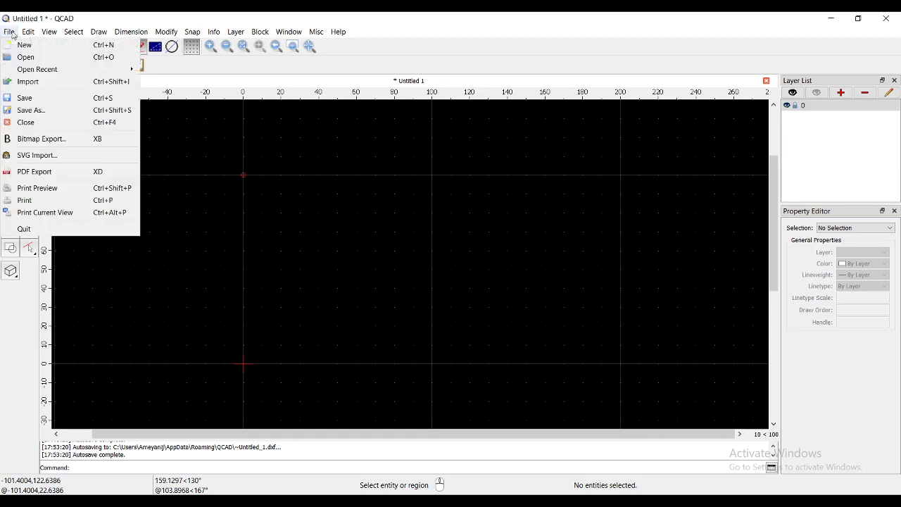
left_click(25, 98)
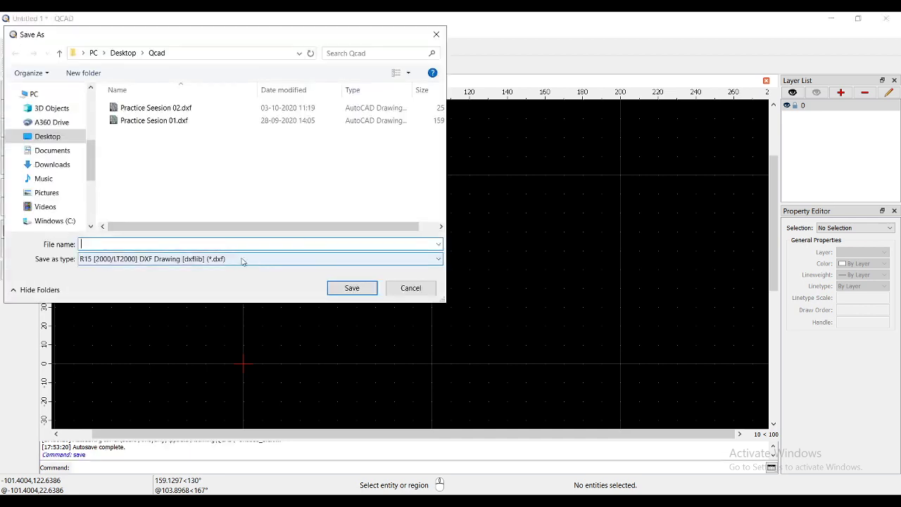
left_click(235, 260)
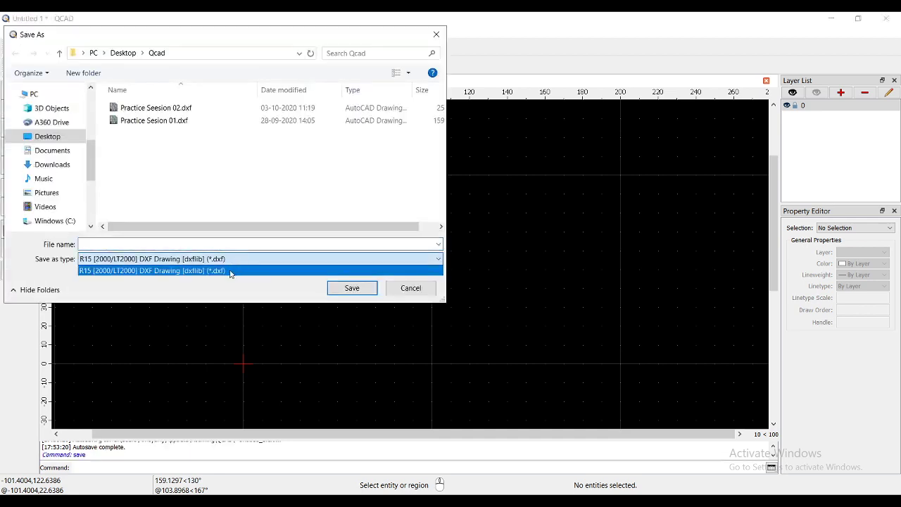
left_click(229, 249)
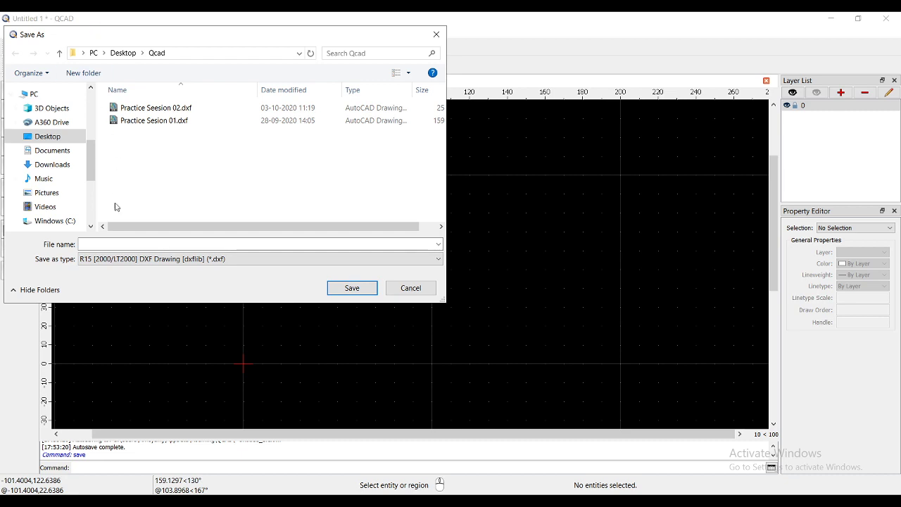
left_click(115, 244)
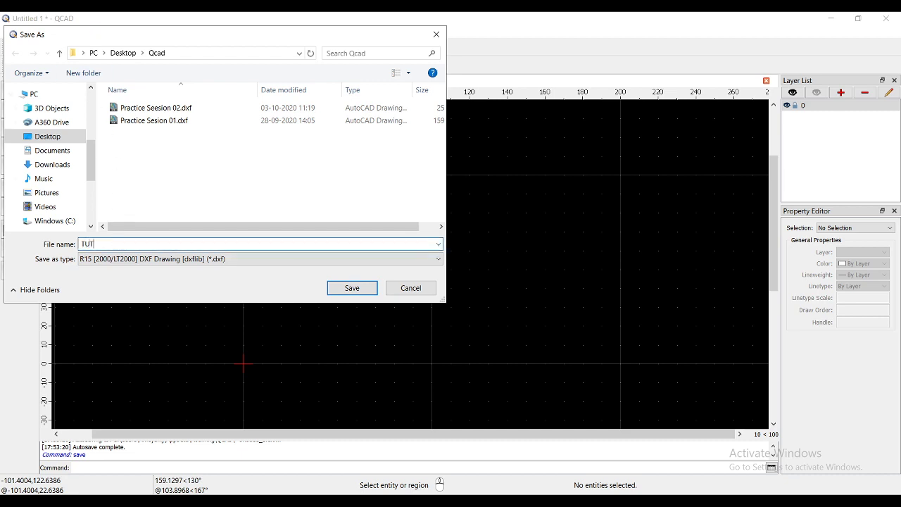
key("Return")
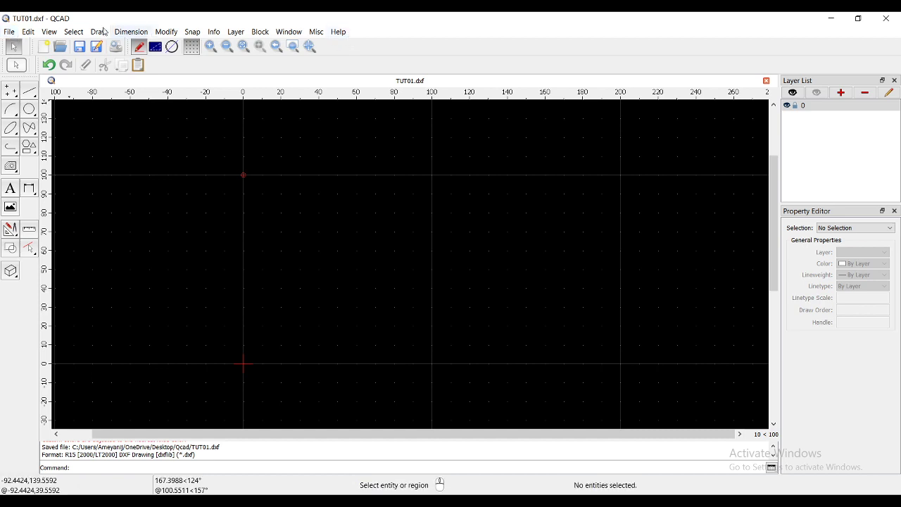
left_click(11, 34)
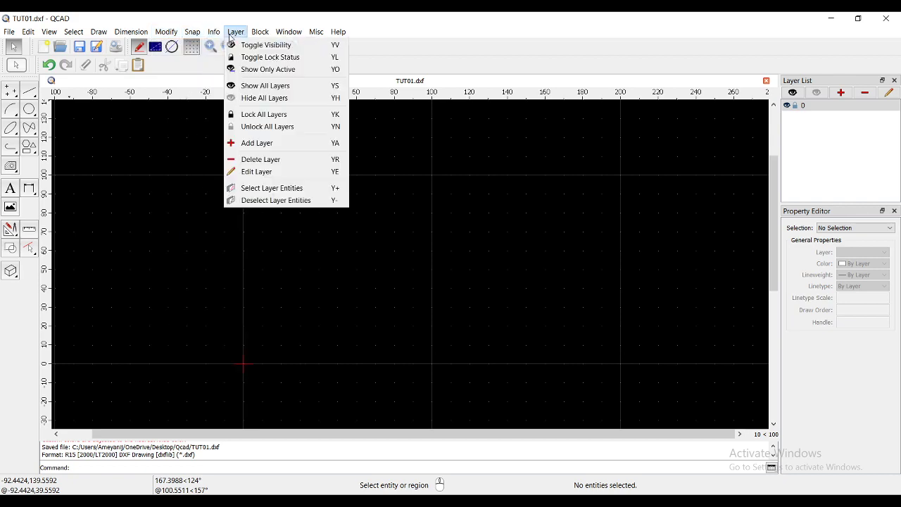
mouse_move(260, 32)
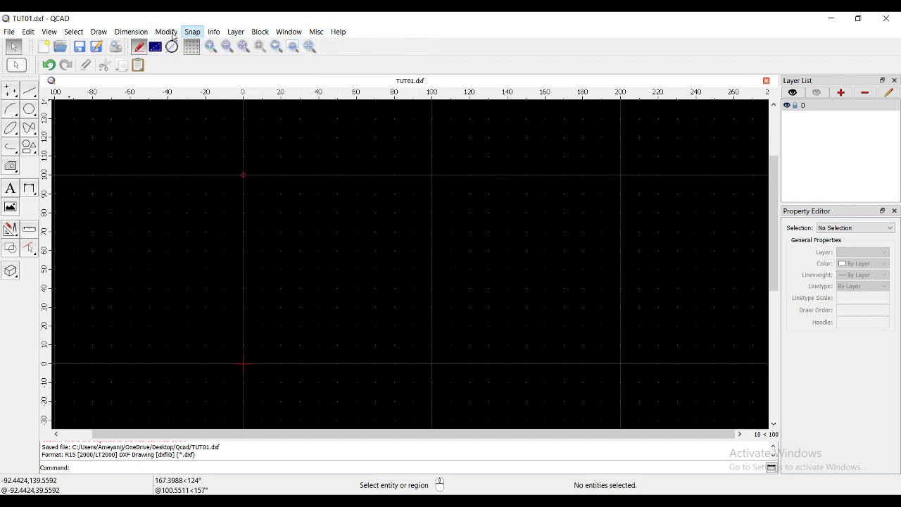
mouse_move(131, 34)
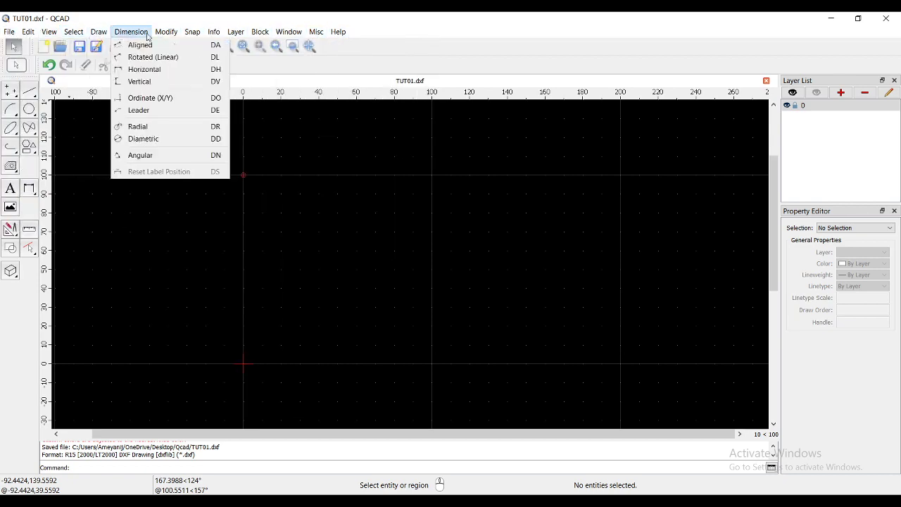
mouse_move(164, 36)
left_click(283, 280)
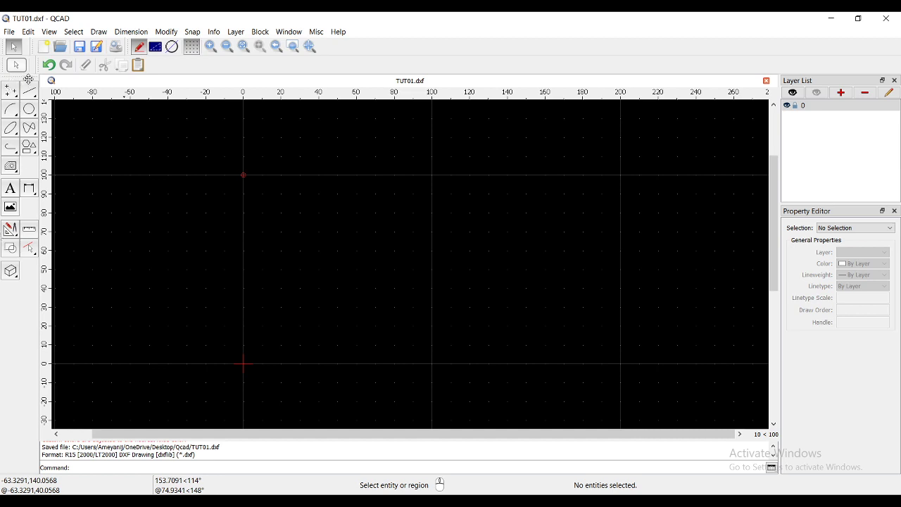
left_click_drag(28, 79, 13, 99)
mouse_move(40, 64)
left_mouse_down()
mouse_move(160, 147)
mouse_move(105, 101)
mouse_move(60, 81)
mouse_move(55, 65)
mouse_move(3, 92)
mouse_move(44, 65)
left_mouse_up()
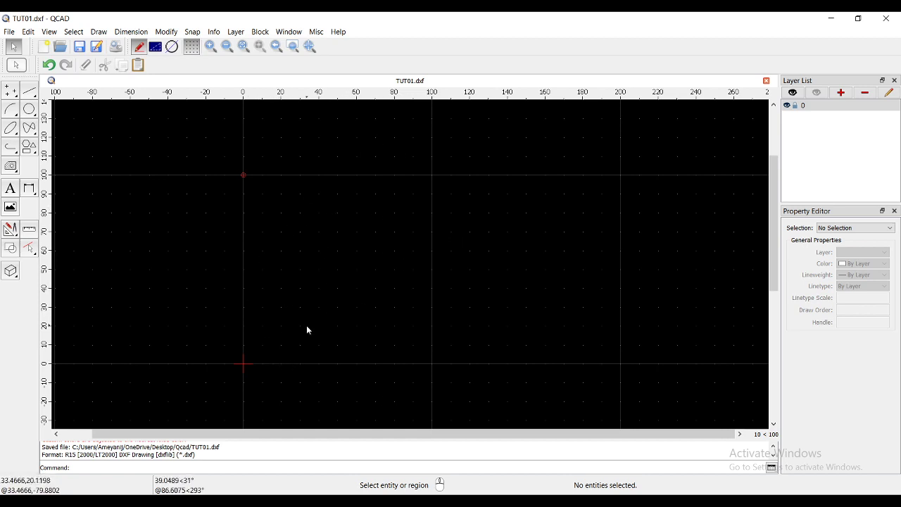
- Switch the drawing grid off and back on, and put the focus on the command line
left_click(191, 47)
left_click(191, 47)
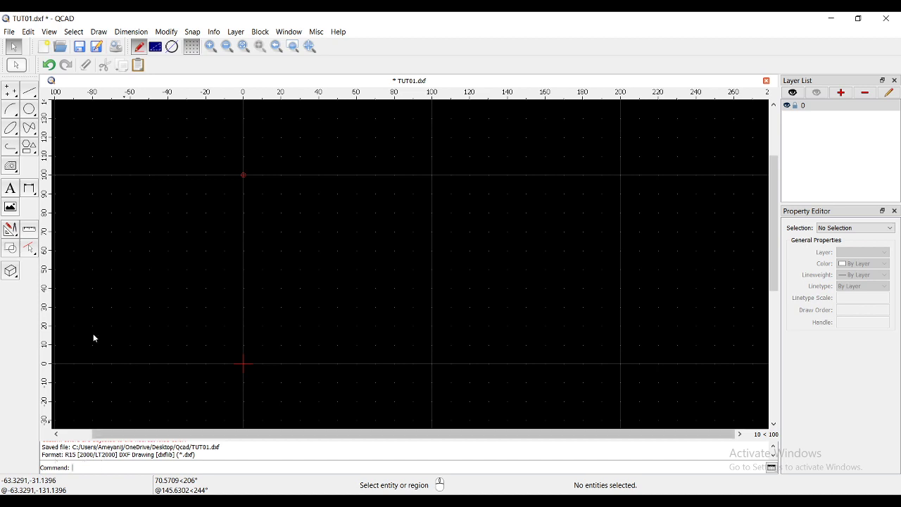
left_click(108, 468)
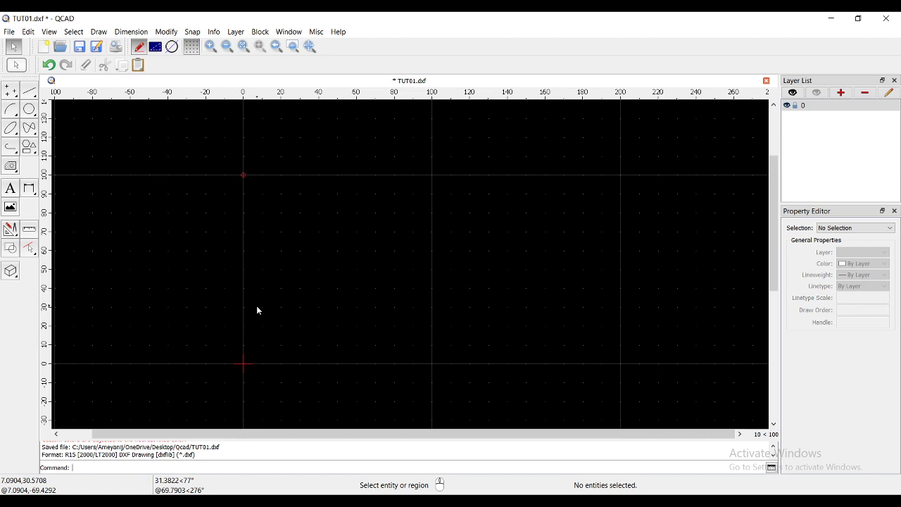
- Examine the list of available toolbars to see which ones are enabled, leaving the selection as it is
left_click(51, 33)
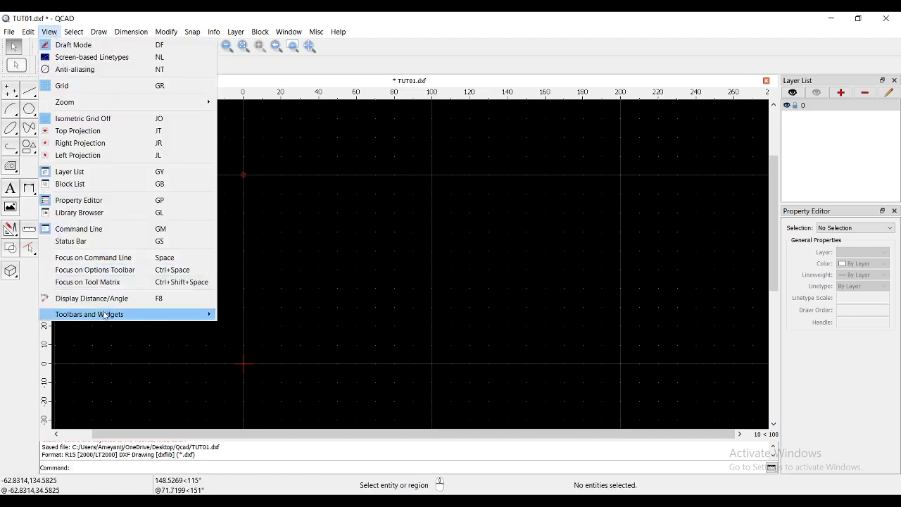
mouse_move(104, 315)
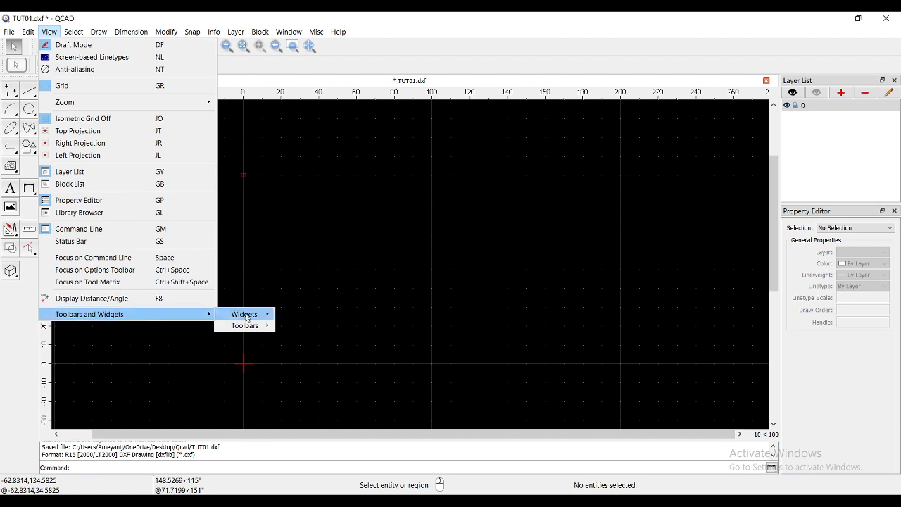
mouse_move(252, 328)
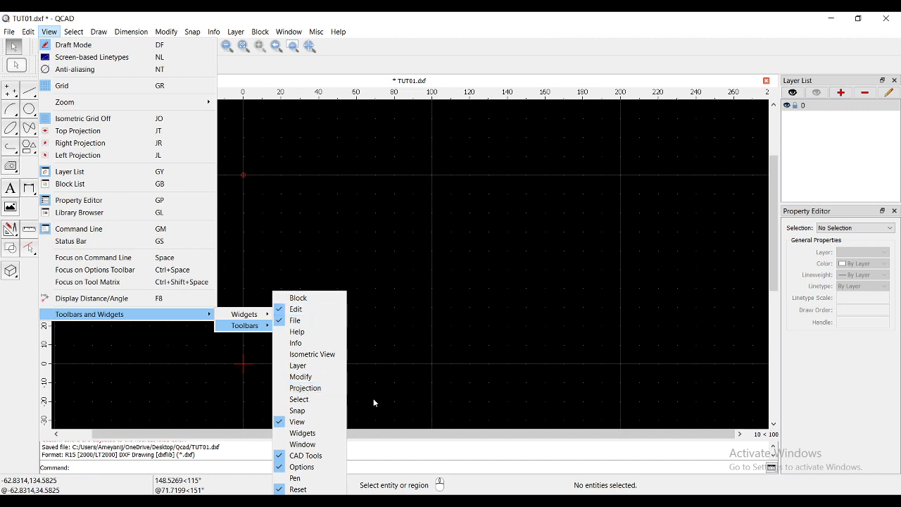
key("Escape")
key("Escape")
key("Escape")
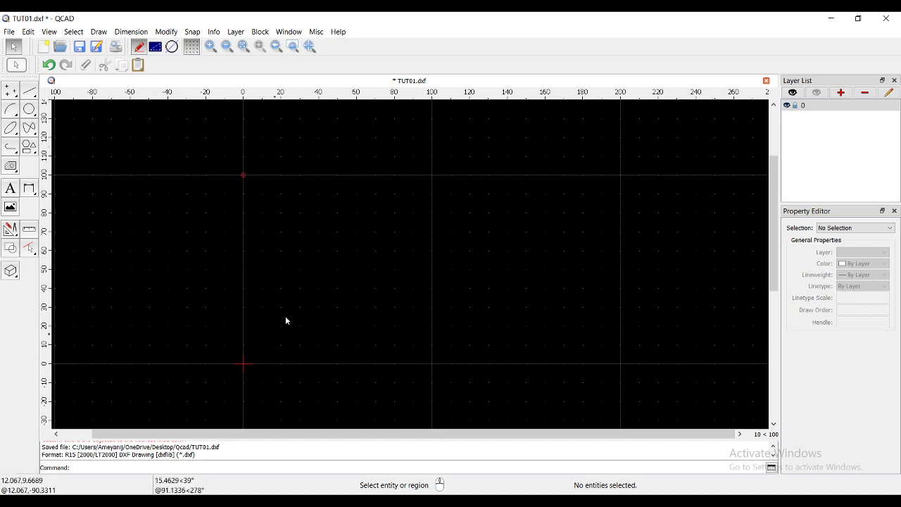
- Examine the empty drawing around the origin at different zoom levels and pan positions to see how the grid and rulers adapt
scroll(302, 301, "up", 2)
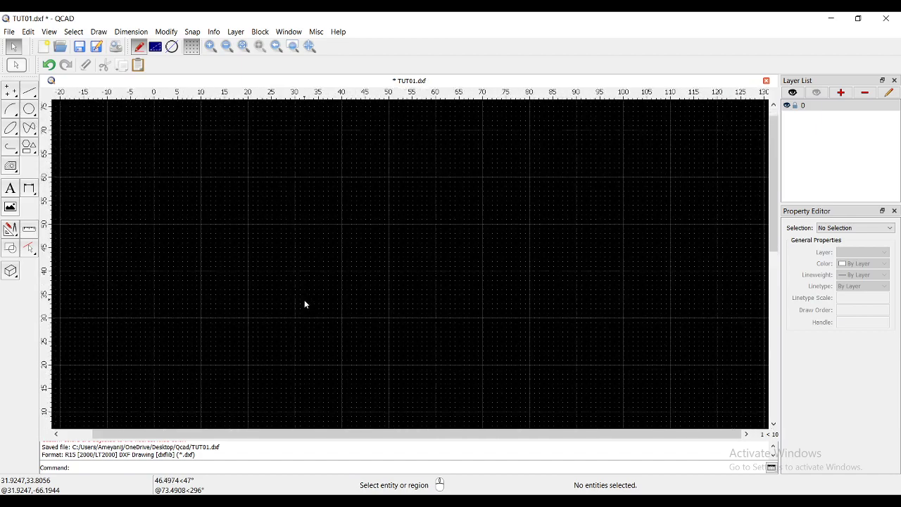
scroll(305, 304, "up", 8)
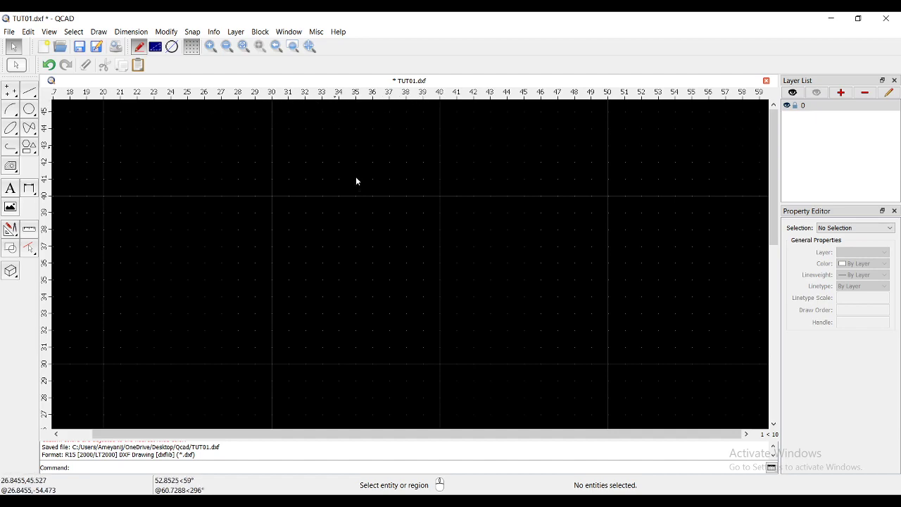
scroll(294, 259, "down", 9)
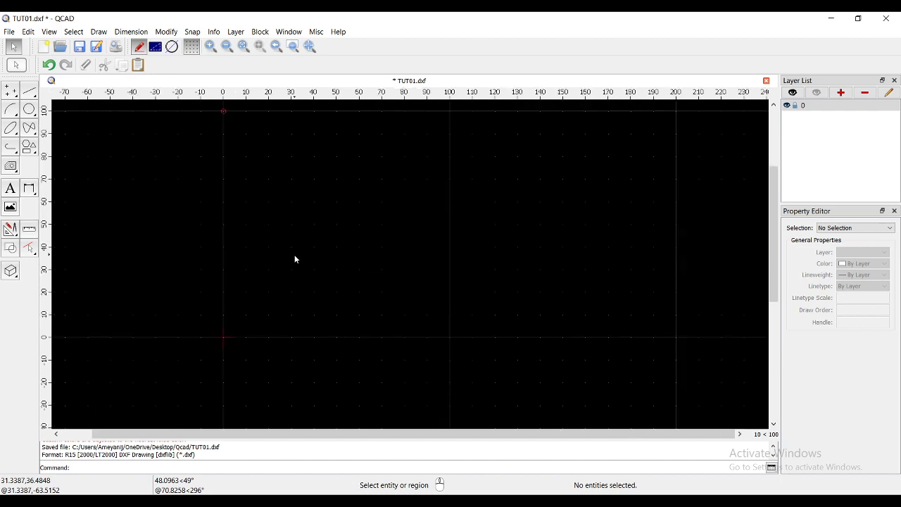
scroll(295, 259, "down", 2)
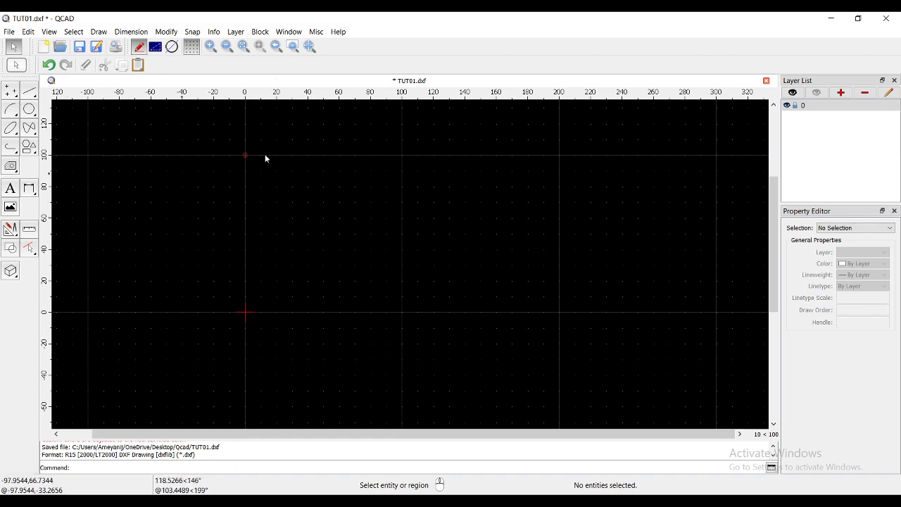
scroll(255, 171, "up", 3)
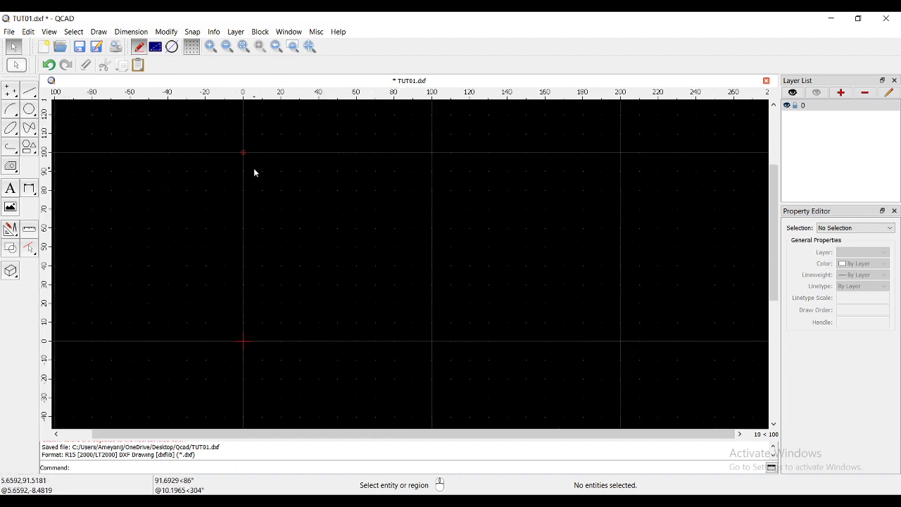
scroll(255, 172, "down", 2)
scroll(255, 173, "up", 2)
scroll(254, 172, "down", 3)
scroll(255, 173, "up", 1)
scroll(255, 172, "up", 2)
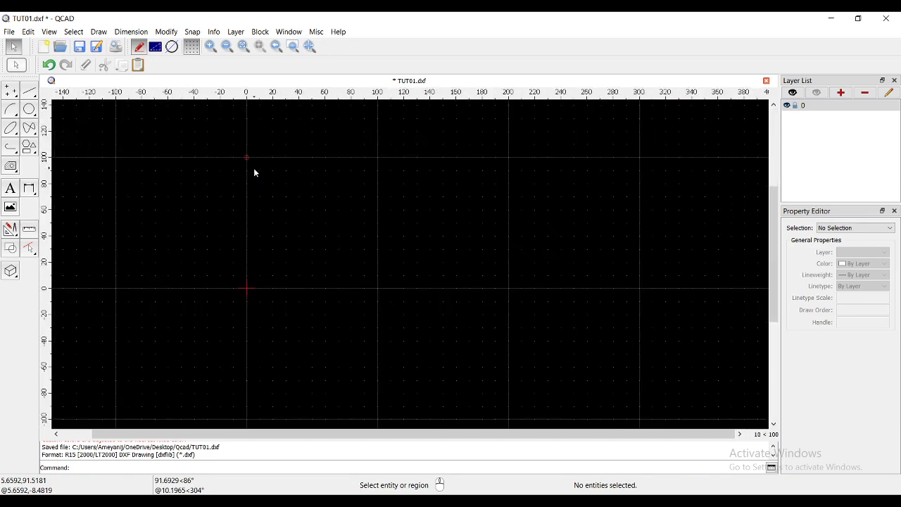
mouse_move(274, 198)
middle_mouse_down()
mouse_move(495, 237)
mouse_move(439, 258)
mouse_move(293, 254)
mouse_move(408, 211)
mouse_move(539, 199)
mouse_move(316, 308)
mouse_move(267, 296)
mouse_move(458, 246)
mouse_move(282, 261)
mouse_move(477, 255)
mouse_move(331, 263)
middle_mouse_up()
scroll(367, 285, "down", 2)
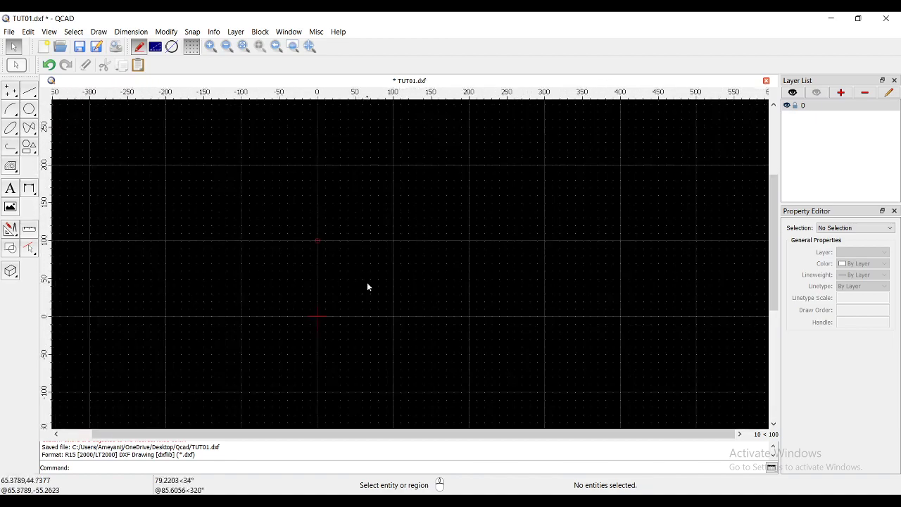
mouse_move(368, 287)
middle_mouse_down()
mouse_move(448, 291)
mouse_move(293, 295)
mouse_move(368, 241)
mouse_move(386, 272)
mouse_move(357, 273)
mouse_move(412, 298)
mouse_move(320, 263)
mouse_move(410, 296)
mouse_move(277, 293)
mouse_move(268, 251)
mouse_move(328, 318)
mouse_move(354, 270)
mouse_move(334, 256)
mouse_move(300, 261)
mouse_move(347, 272)
middle_mouse_up()
scroll(325, 313, "down", 1)
scroll(325, 312, "up", 2)
scroll(348, 271, "up", 2)
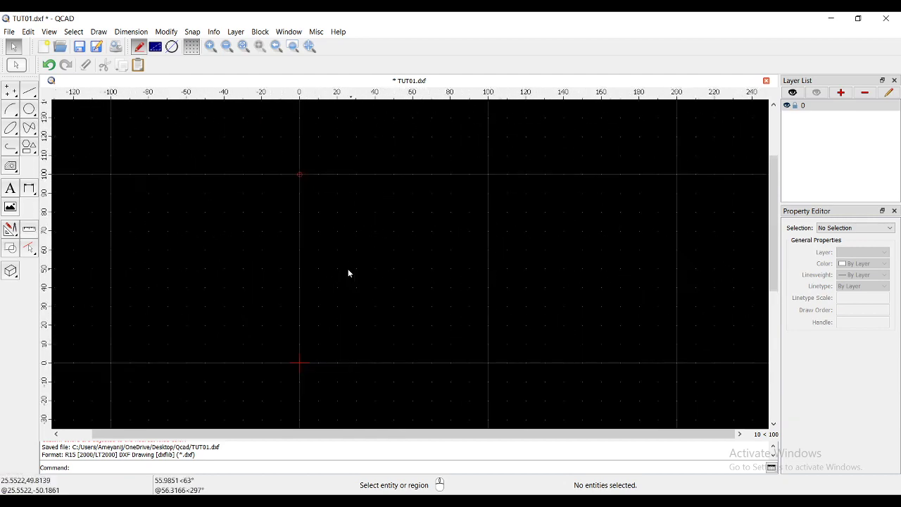